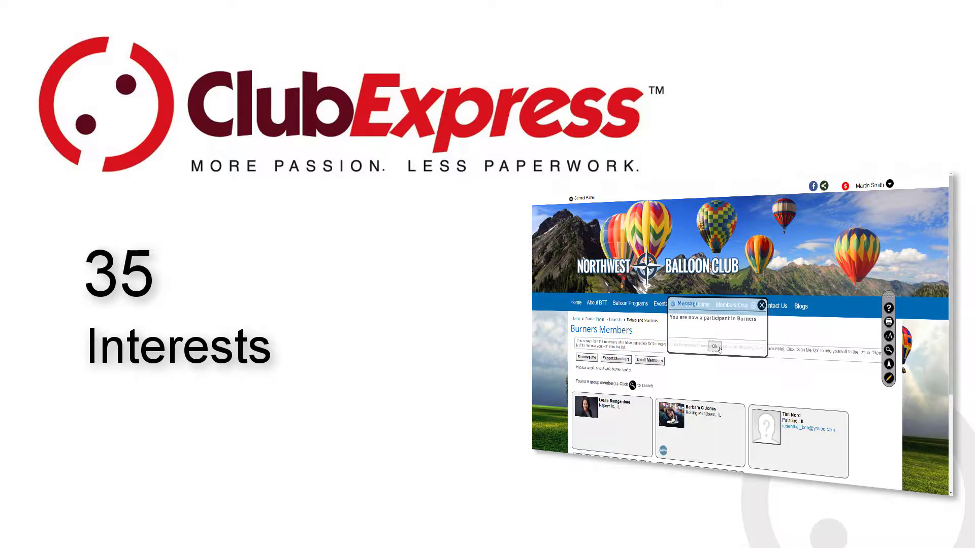
Step: Return to the full interests list and expand the Safety category to see its interests
{"action": "left_click", "coordinate": [615, 320]}
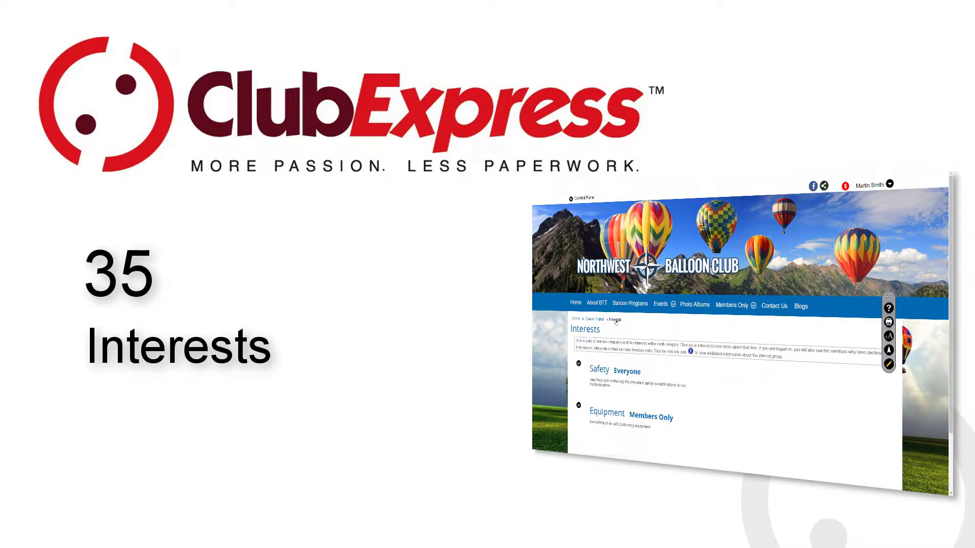
{"action": "left_click", "coordinate": [578, 363]}
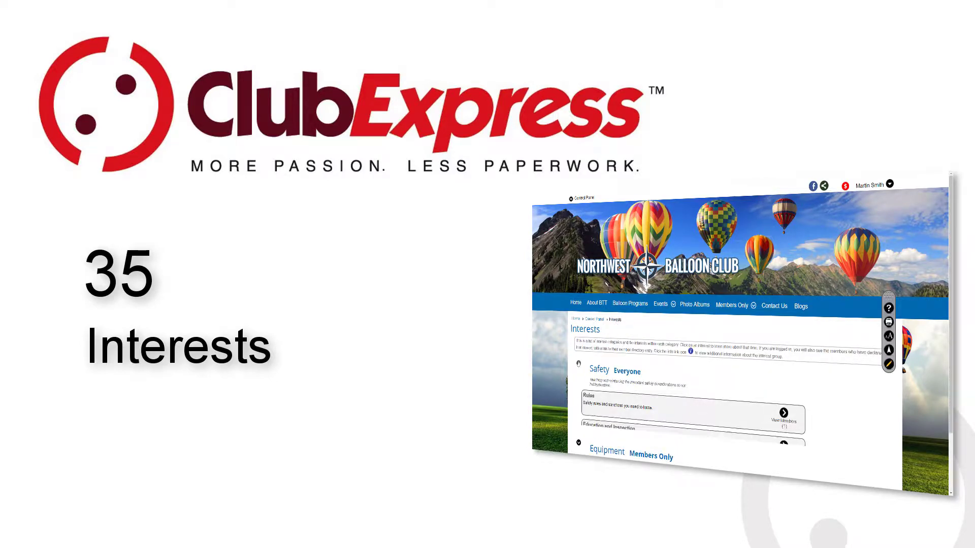
{"action": "scroll", "coordinate": [578, 364], "scroll_direction": "down", "scroll_amount": 3}
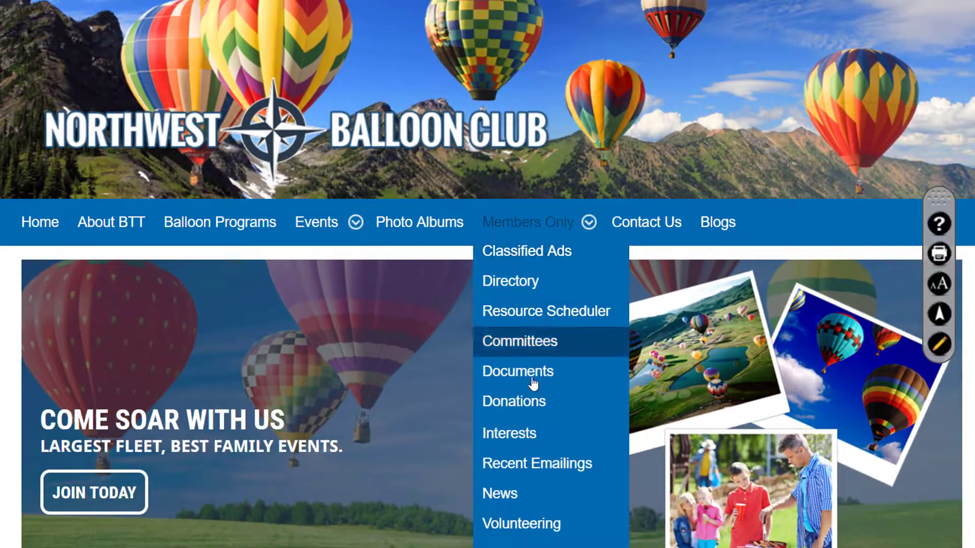
Step: Open the club's Interests page and scroll through it
{"action": "left_click", "coordinate": [524, 433]}
{"action": "scroll", "coordinate": [511, 425], "scroll_direction": "down", "scroll_amount": 5}
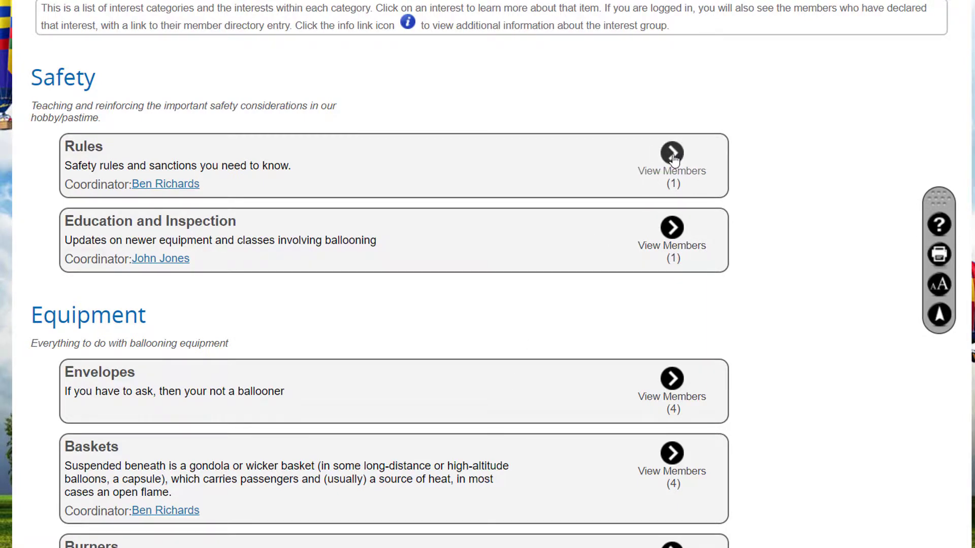
{"action": "scroll", "coordinate": [750, 248], "scroll_direction": "up", "scroll_amount": 6}
Step: In your profile's Interests, check Rules and Education and Inspection and save
{"action": "left_click", "coordinate": [942, 10]}
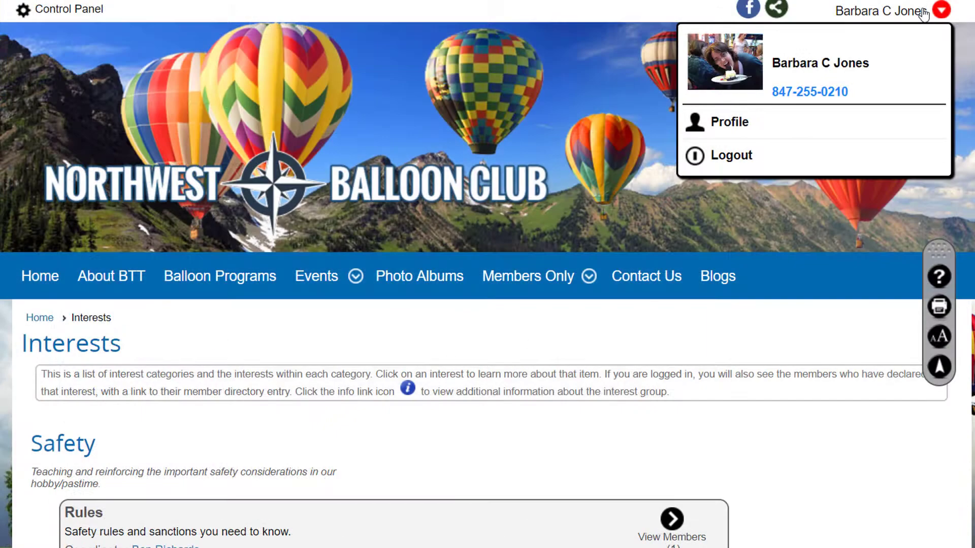
{"action": "left_click", "coordinate": [749, 121]}
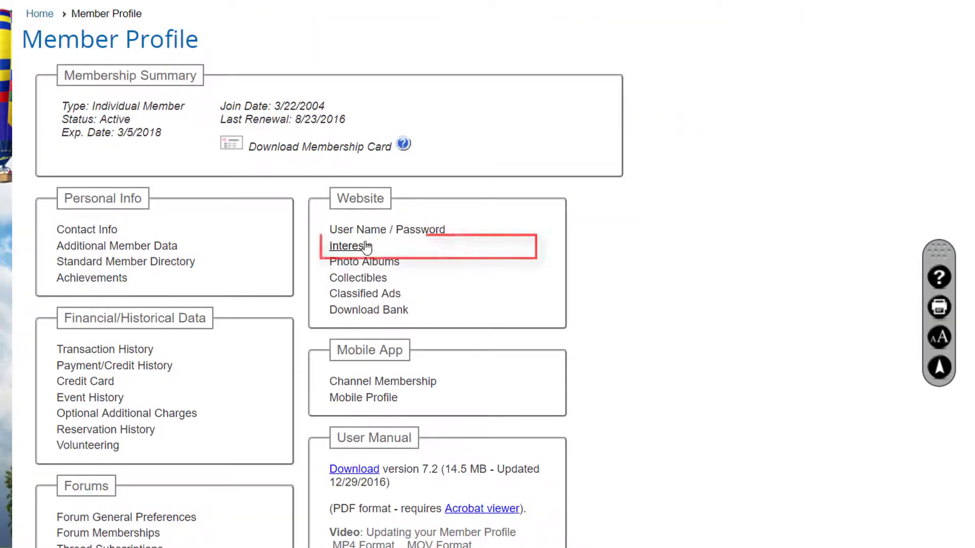
{"action": "left_click", "coordinate": [350, 246]}
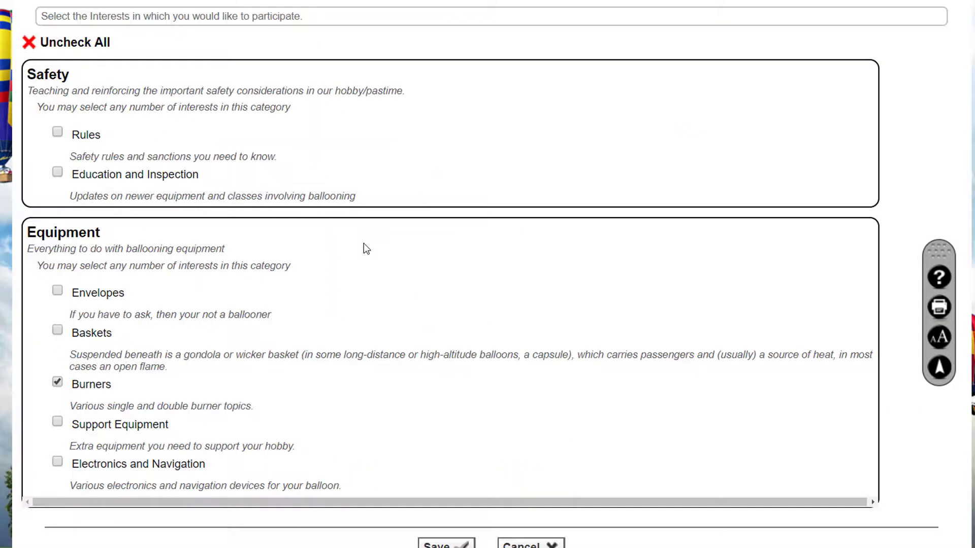
{"action": "left_click", "coordinate": [59, 133]}
{"action": "left_click", "coordinate": [61, 173]}
{"action": "left_click", "coordinate": [436, 544]}
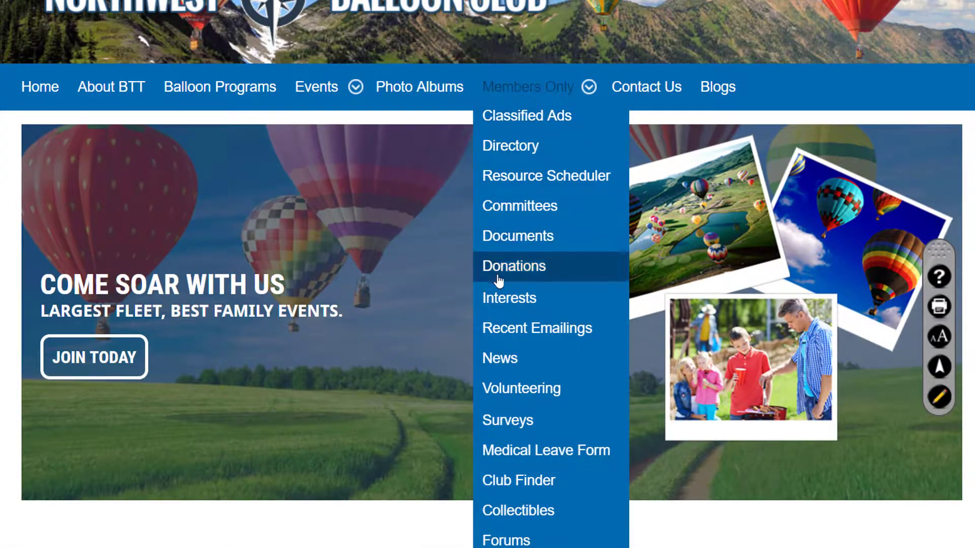
Step: Open the club's Interests page to reach the Envelopes interest members
{"action": "left_click", "coordinate": [510, 303]}
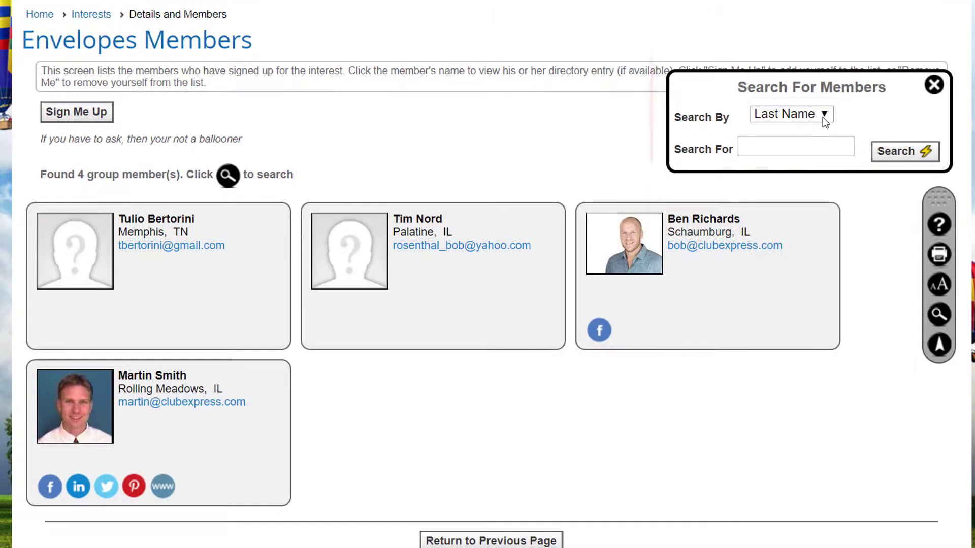
Step: Check the member search fields, then sign yourself up for Envelopes, raising it to 5 members
{"action": "left_click", "coordinate": [822, 117]}
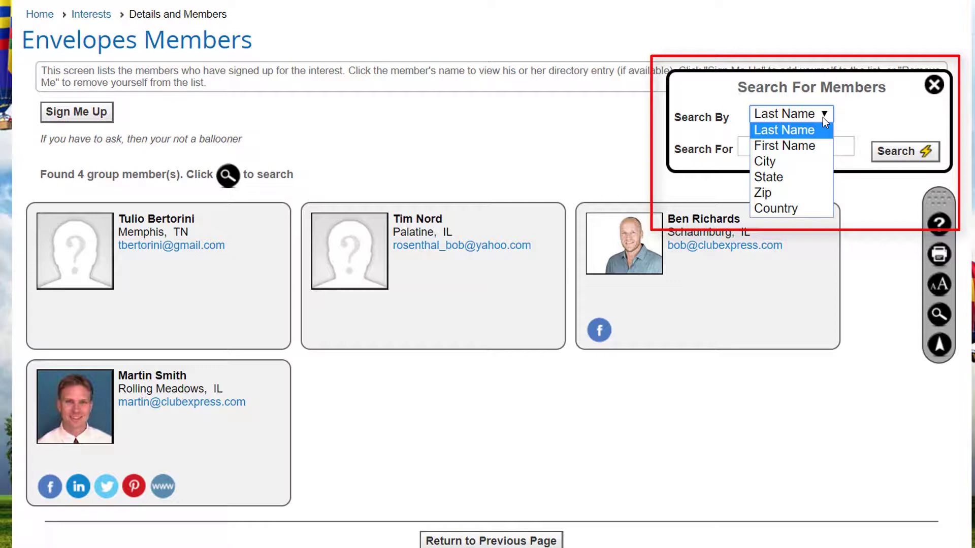
{"action": "left_click", "coordinate": [822, 118]}
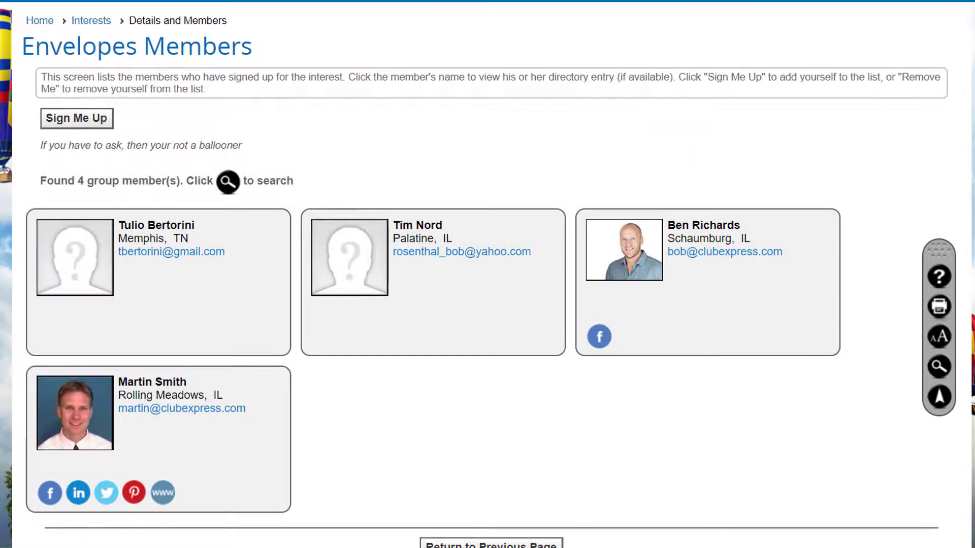
{"action": "left_click", "coordinate": [92, 120]}
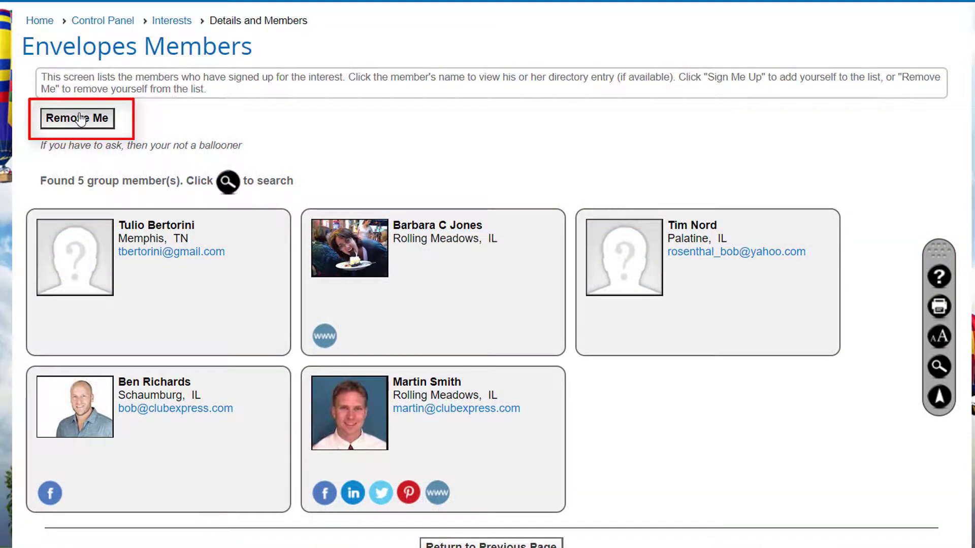
Step: Remove yourself from Envelopes with Remove Me, dropping it back to 4 members
{"action": "left_click", "coordinate": [83, 121]}
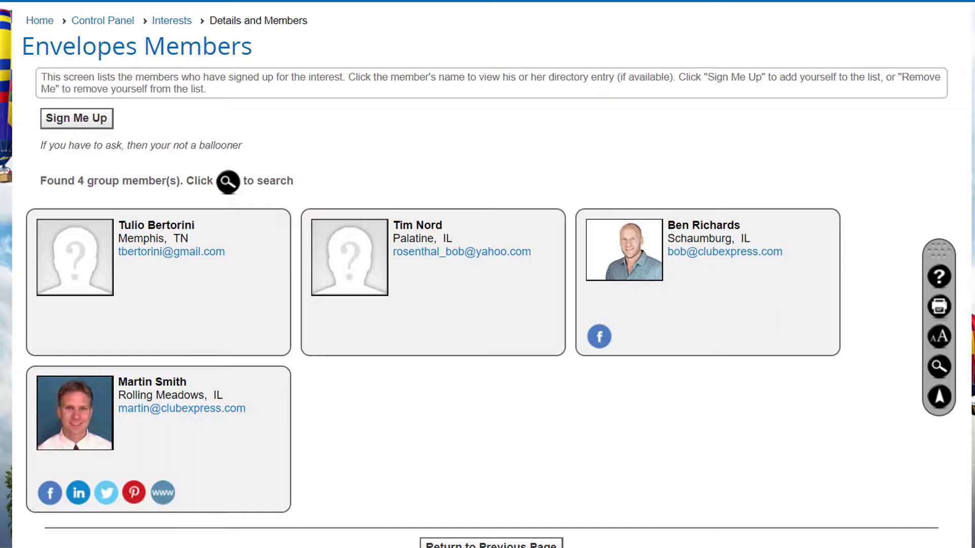
Step: Go back to the Interests listing via the breadcrumb and scroll to the top
{"action": "left_click", "coordinate": [184, 24]}
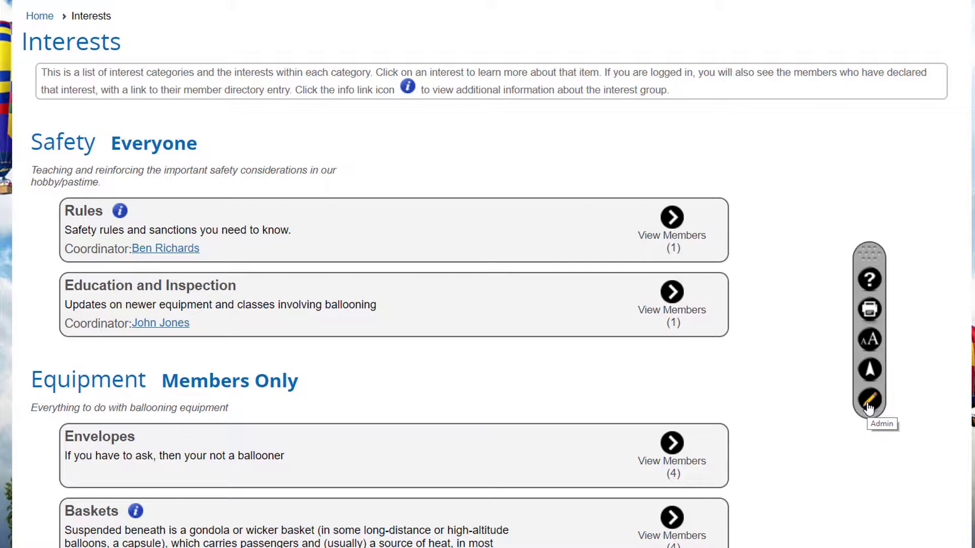
{"action": "left_click", "coordinate": [869, 407]}
{"action": "scroll", "coordinate": [869, 408], "scroll_direction": "up", "scroll_amount": 6}
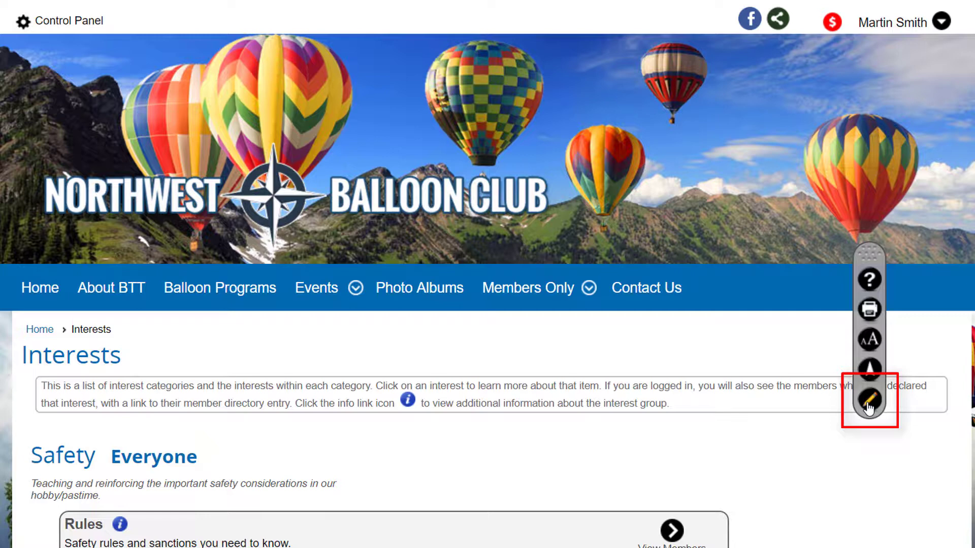
Step: From the Control Panel's Club tab, edit the Interests entry to manage categories
{"action": "left_click", "coordinate": [91, 30]}
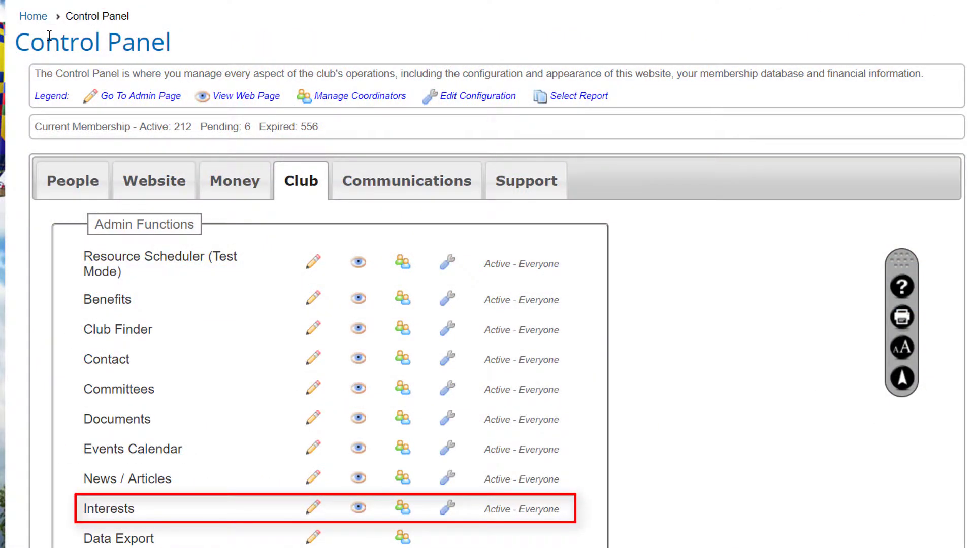
{"action": "left_click", "coordinate": [312, 505]}
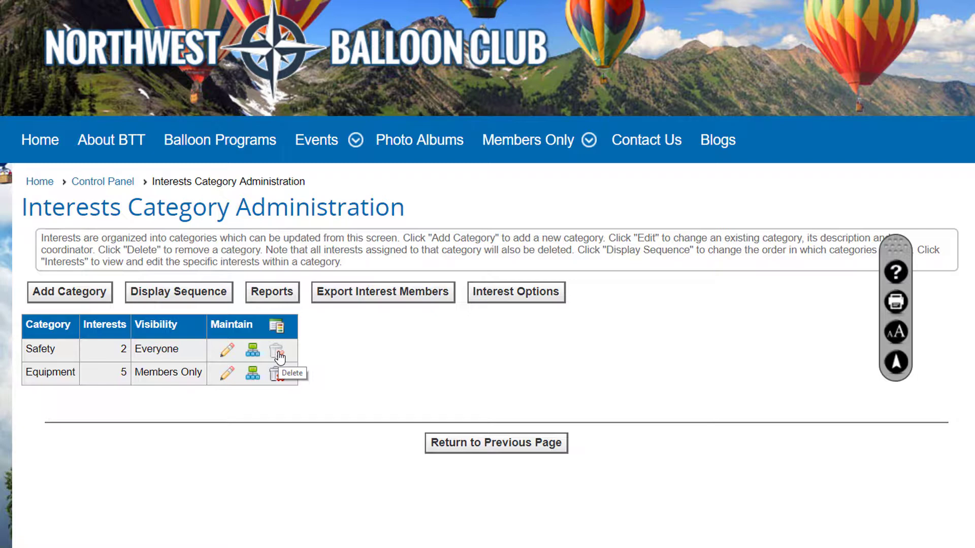
Step: Add category Flying, described 'Let's go fly balloons!', with no per-member limit, Members Only visibility
{"action": "left_click", "coordinate": [76, 296]}
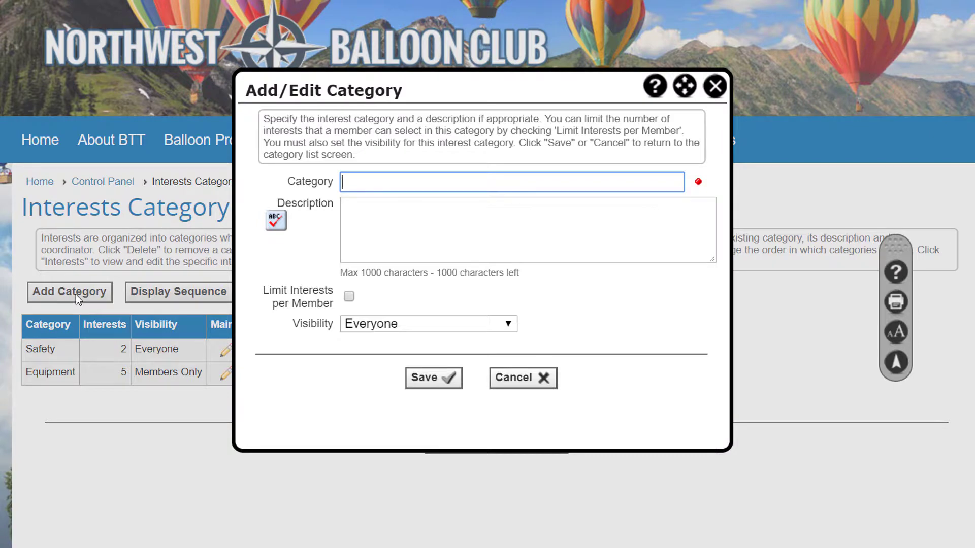
{"action": "type", "text": "Flying"}
{"action": "left_click", "coordinate": [364, 232]}
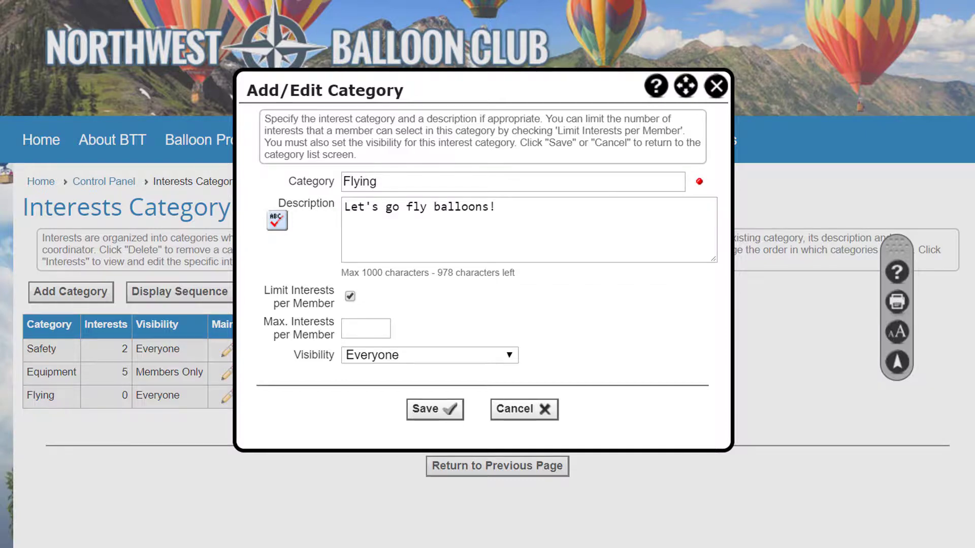
{"action": "left_click", "coordinate": [350, 296]}
{"action": "left_click", "coordinate": [508, 324]}
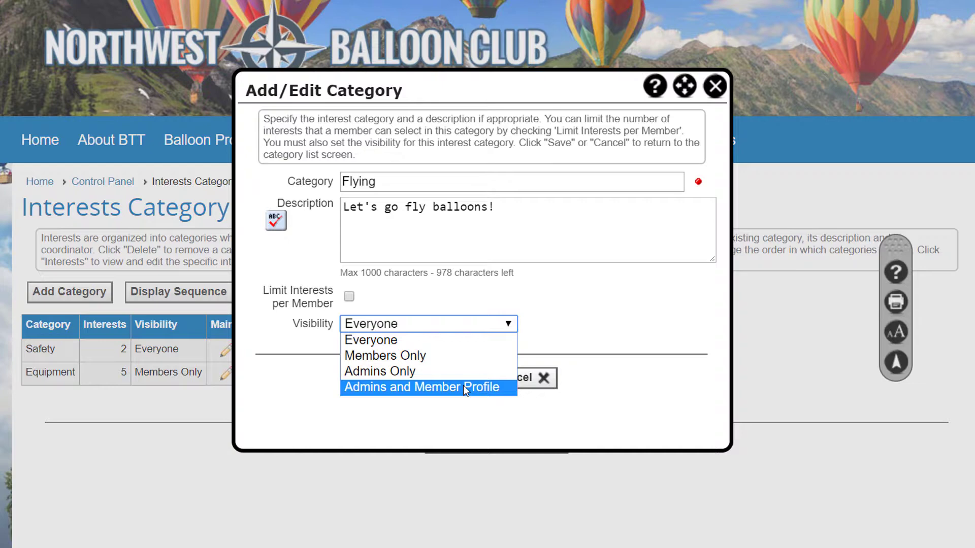
{"action": "left_click", "coordinate": [453, 358]}
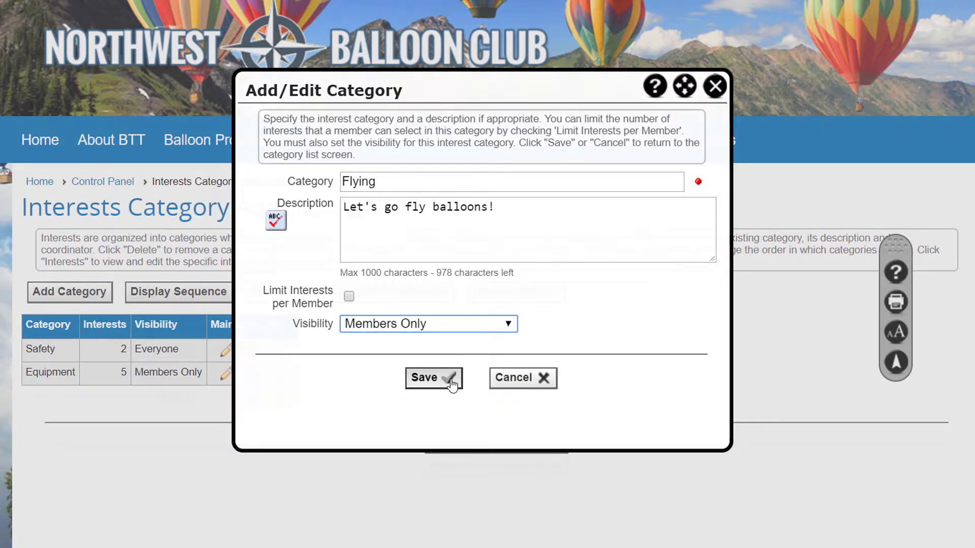
{"action": "left_click", "coordinate": [451, 376]}
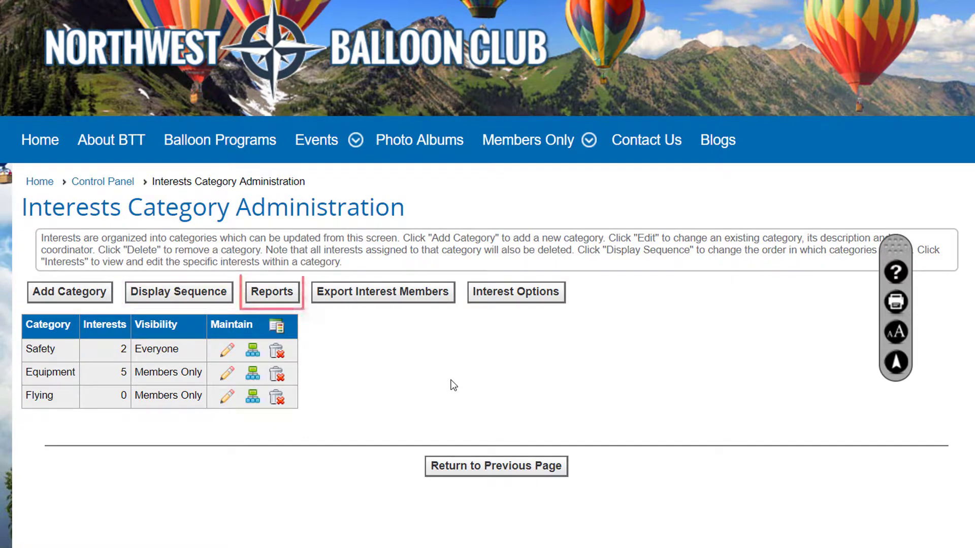
Step: Glance at the interest reports list, then leave non-member viewing and accordion display turned off
{"action": "left_click", "coordinate": [280, 292]}
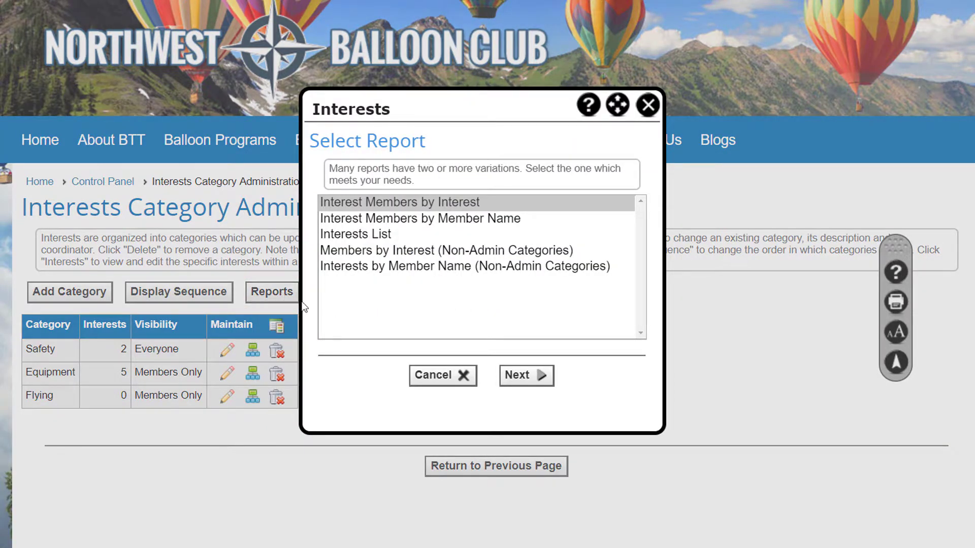
{"action": "left_click", "coordinate": [442, 376]}
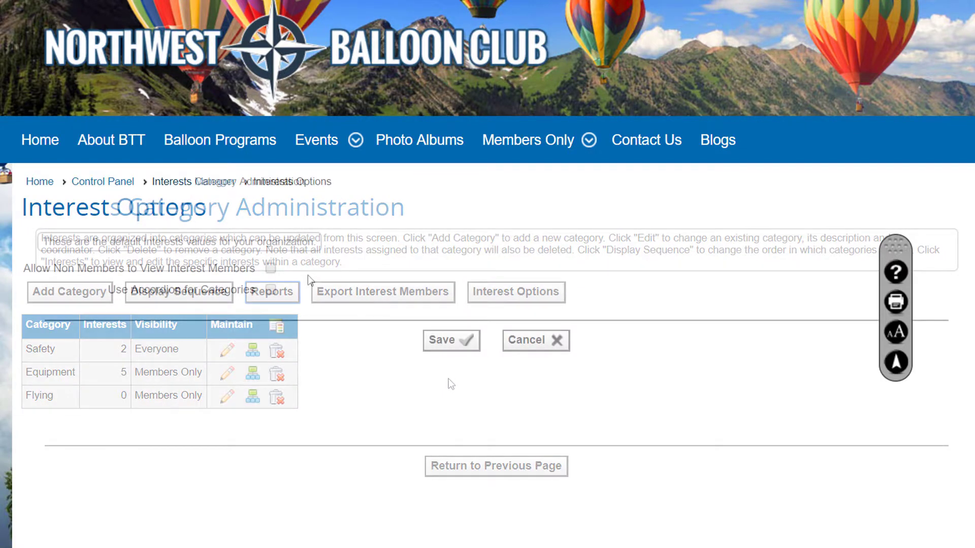
{"action": "left_click", "coordinate": [271, 268]}
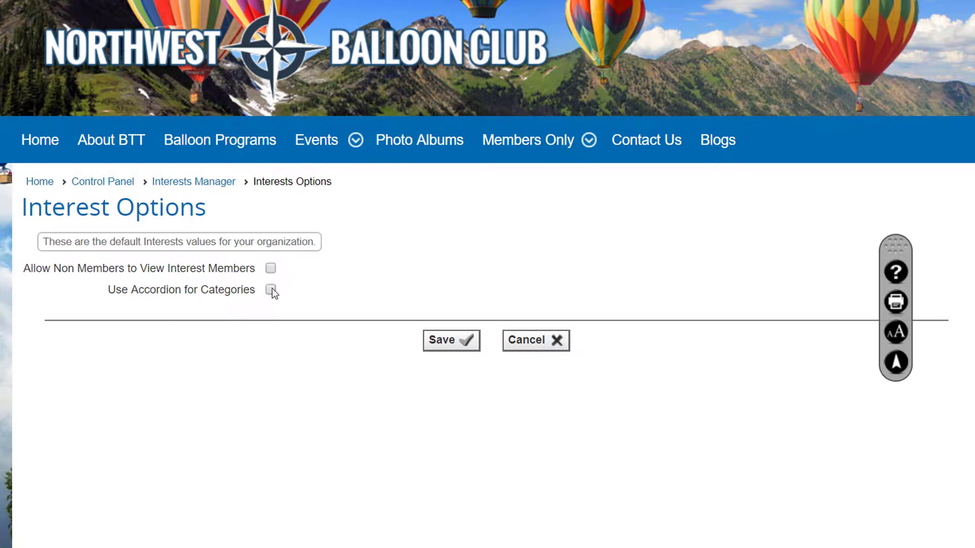
{"action": "left_click", "coordinate": [271, 290]}
{"action": "left_click", "coordinate": [271, 290]}
Step: Cancel the option changes, open the Equipment category's interests, and view the Baskets members
{"action": "left_click", "coordinate": [524, 347]}
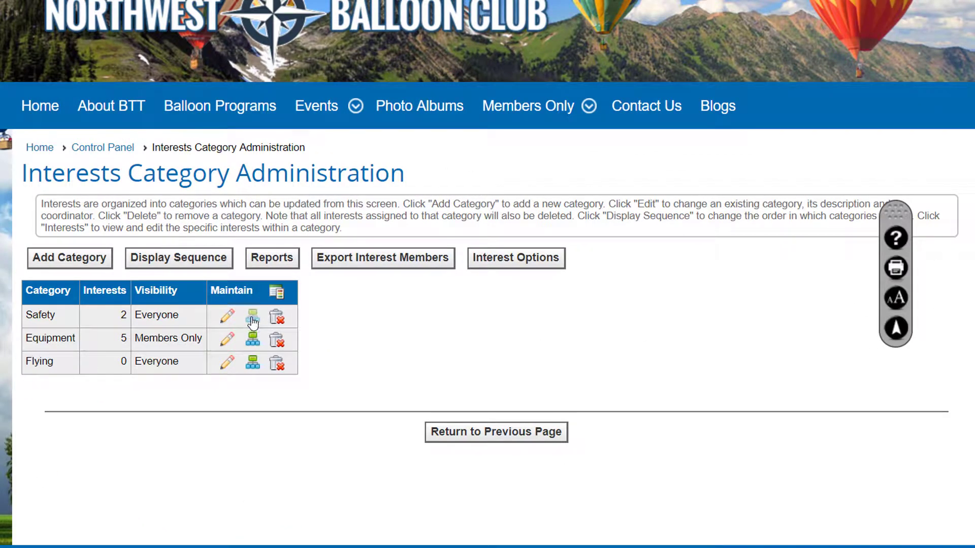
{"action": "left_click", "coordinate": [253, 336]}
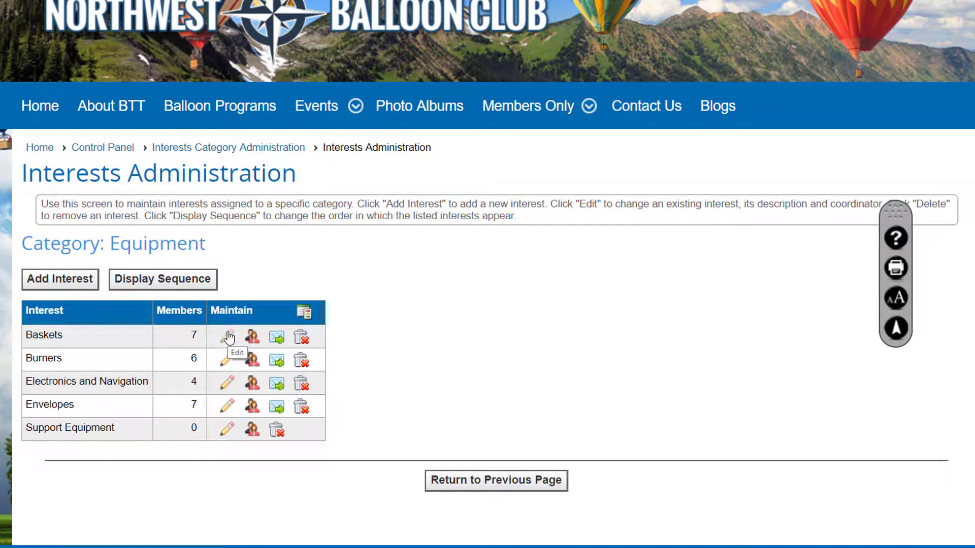
{"action": "left_click", "coordinate": [257, 340]}
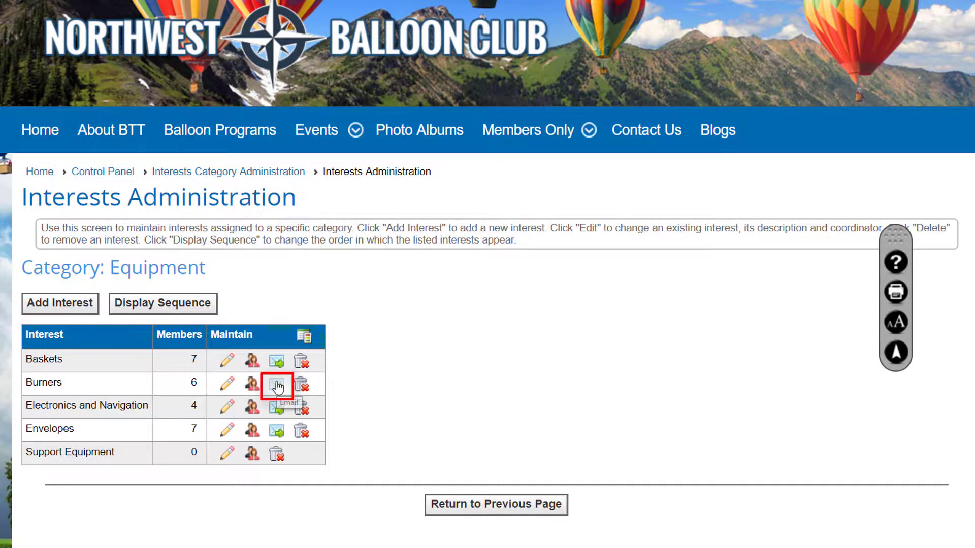
Step: Email the Burners members, marked urgent, that the meeting is rescheduled due to weather
{"action": "left_click", "coordinate": [278, 387]}
{"action": "left_click", "coordinate": [336, 136]}
{"action": "type", "text": "M"}
{"action": "key", "text": "Down"}
{"action": "key", "text": "Return"}
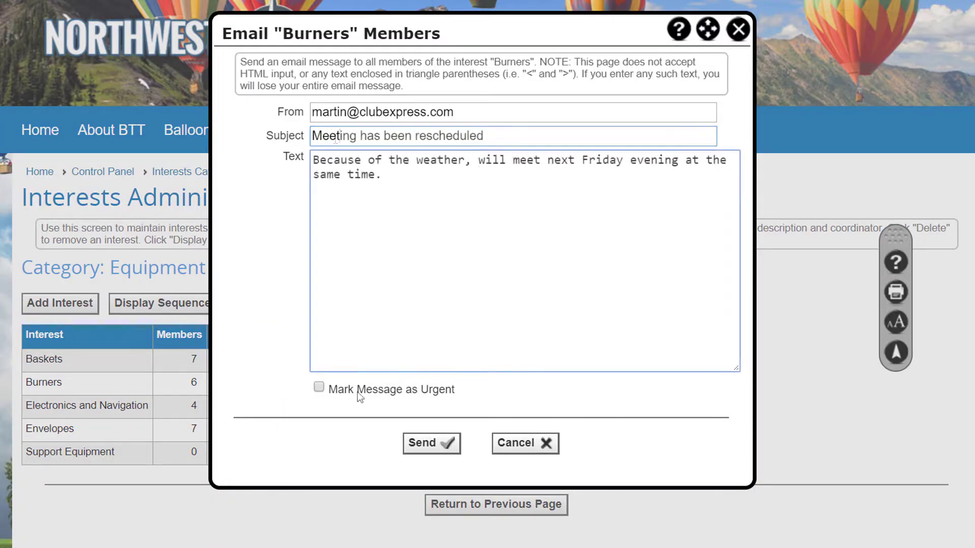
{"action": "left_click", "coordinate": [318, 389]}
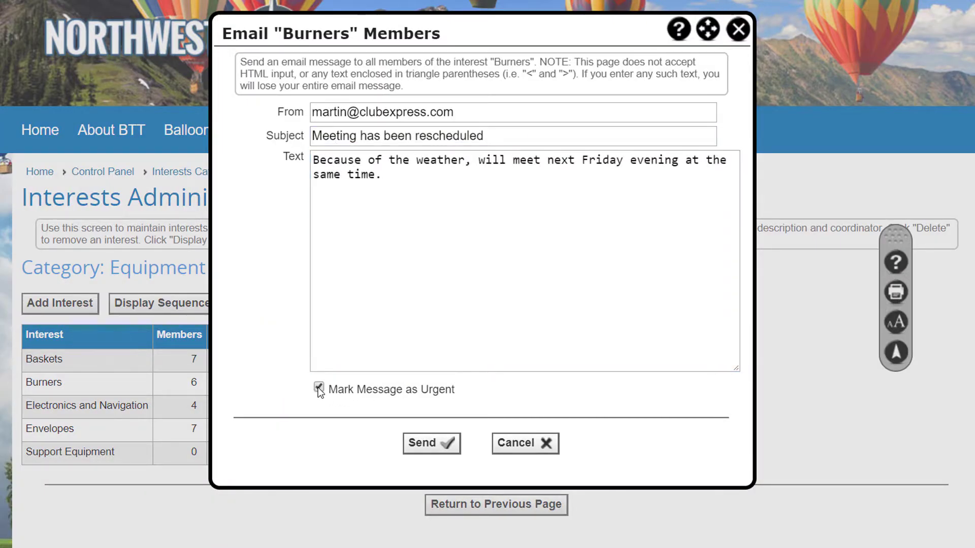
{"action": "left_click", "coordinate": [429, 444]}
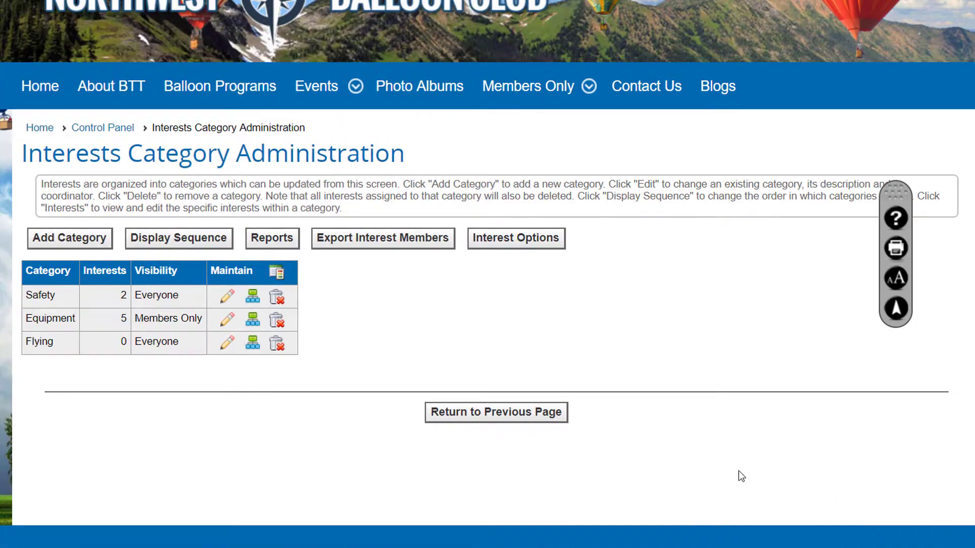
Step: Add a Piloting interest under Flying, describe it as inviting current and aspiring pilots, and link no club web page
{"action": "left_click", "coordinate": [252, 346]}
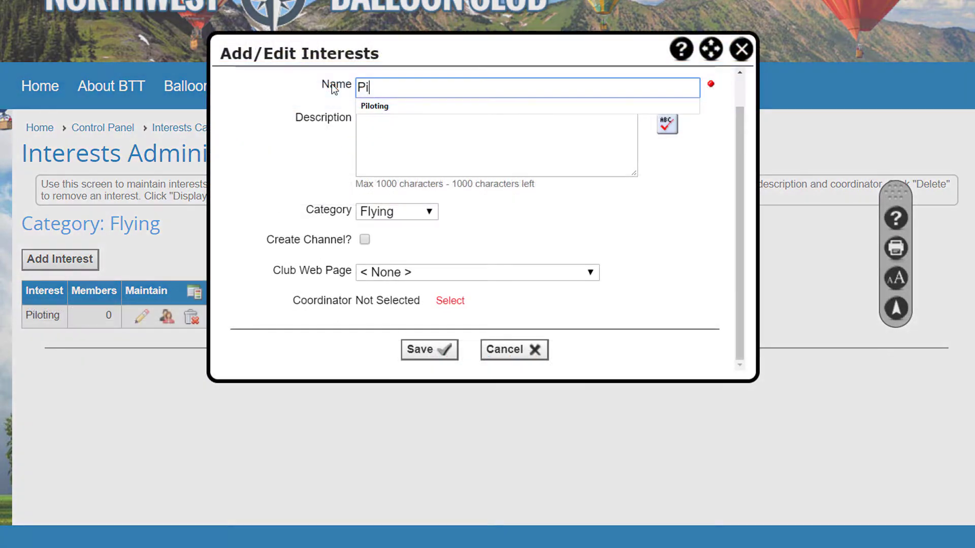
{"action": "type", "text": "loting"}
{"action": "left_click", "coordinate": [390, 121]}
{"action": "type", "text": "Are you a pilot, or thinking about becoming one?  You have come to the right place."}
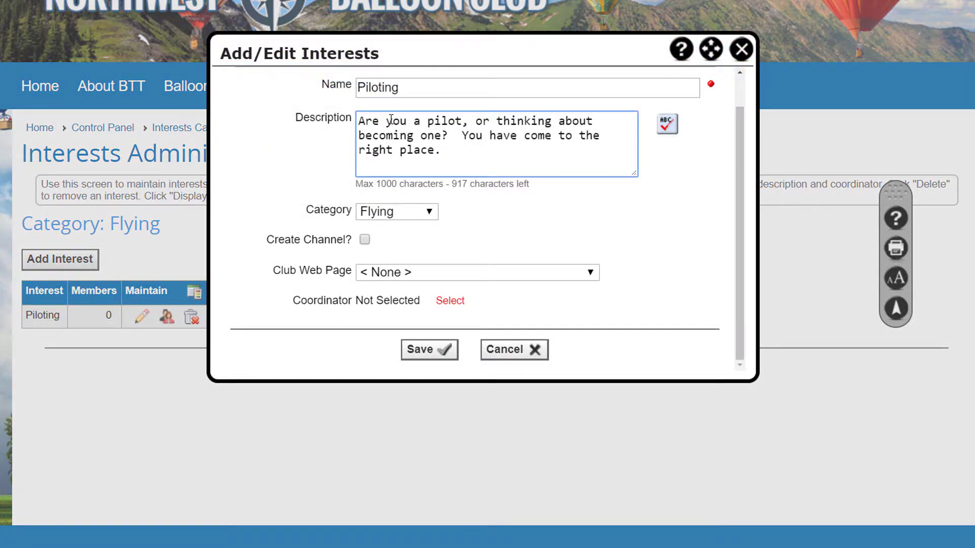
{"action": "key", "text": "Tab"}
{"action": "key", "text": "Tab"}
{"action": "key", "text": "Tab"}
{"action": "key", "text": "Tab"}
{"action": "key", "text": "alt+Down"}
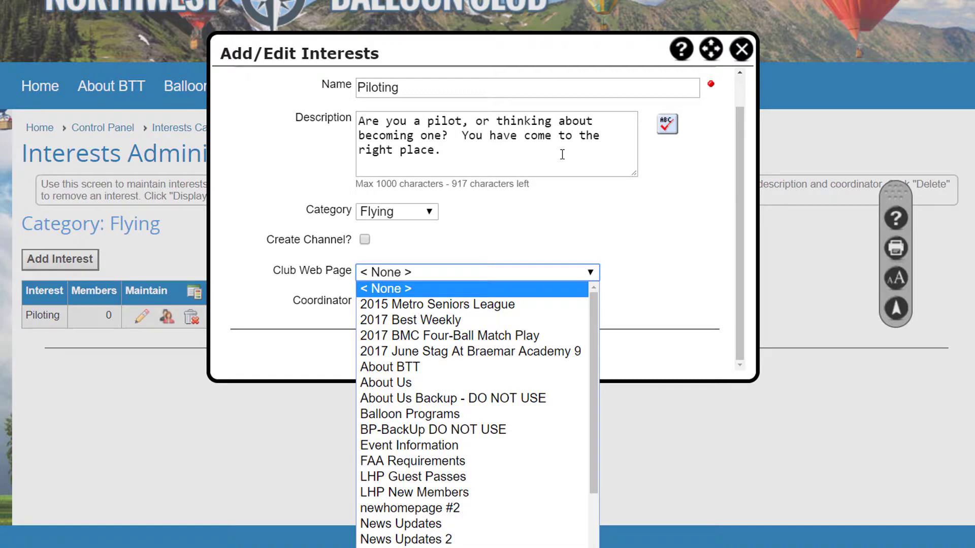
{"action": "key", "text": "Escape"}
Step: Search for the member by surname, set them as Piloting's coordinator, and save the interest
{"action": "left_click", "coordinate": [449, 301]}
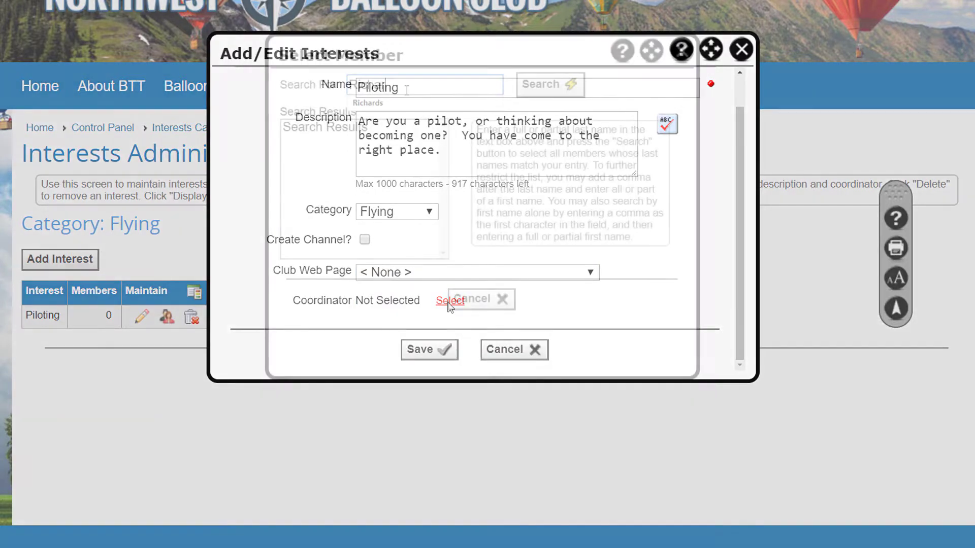
{"action": "type", "text": "Richar"}
{"action": "left_click", "coordinate": [540, 86]}
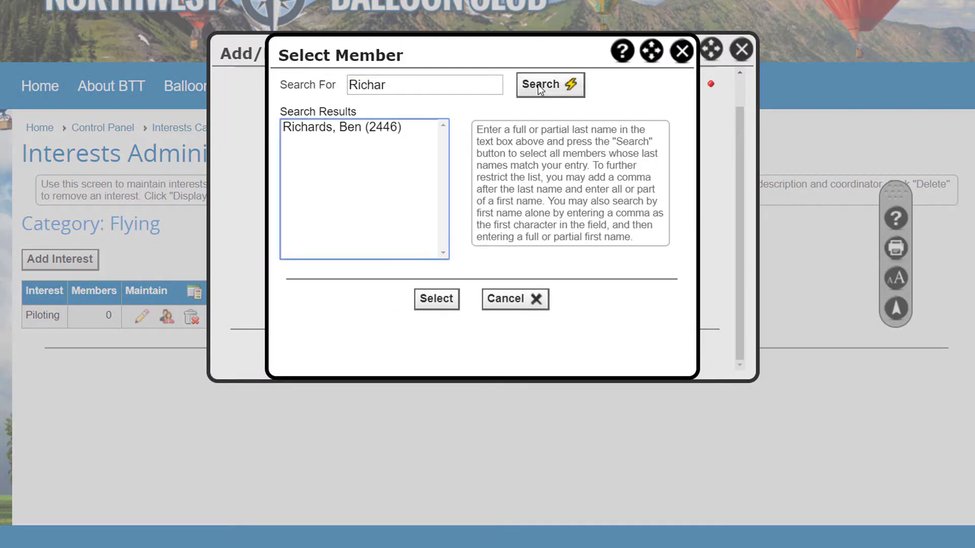
{"action": "left_click", "coordinate": [340, 128]}
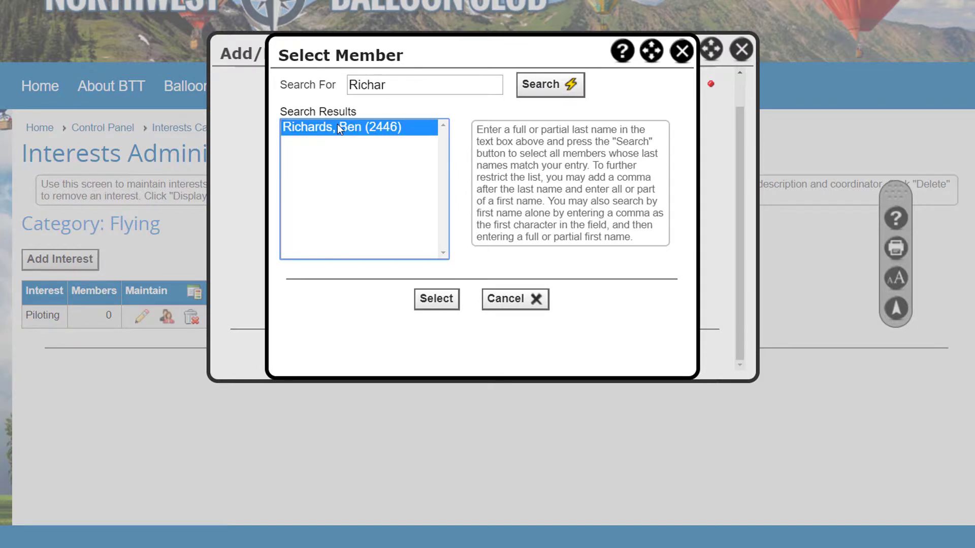
{"action": "left_click", "coordinate": [437, 300]}
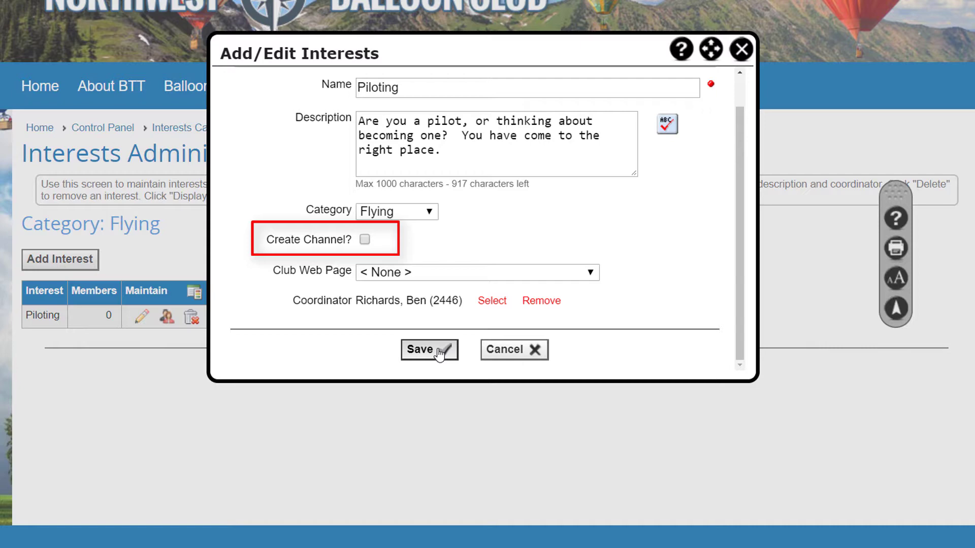
{"action": "left_click", "coordinate": [440, 354]}
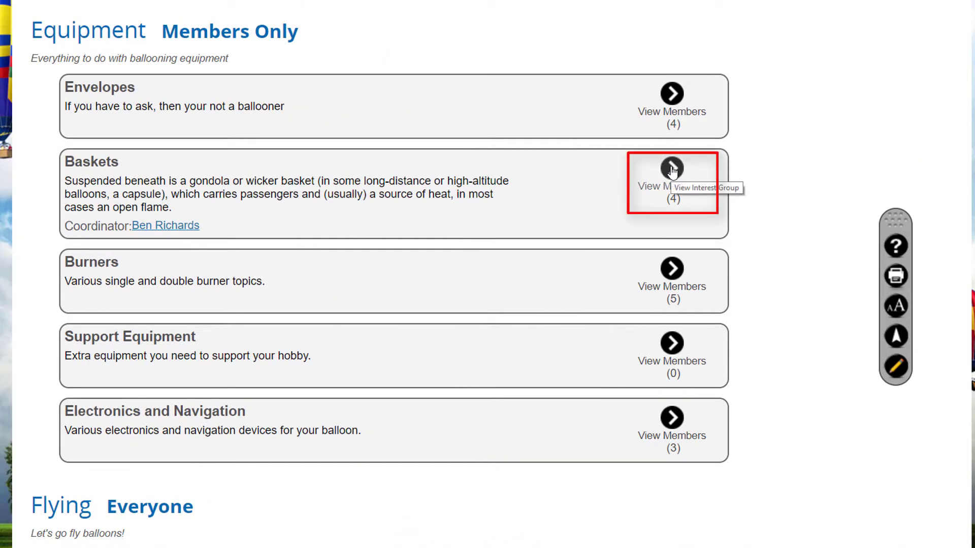
Step: Show the 4 members of the Baskets interest
{"action": "left_click", "coordinate": [672, 169]}
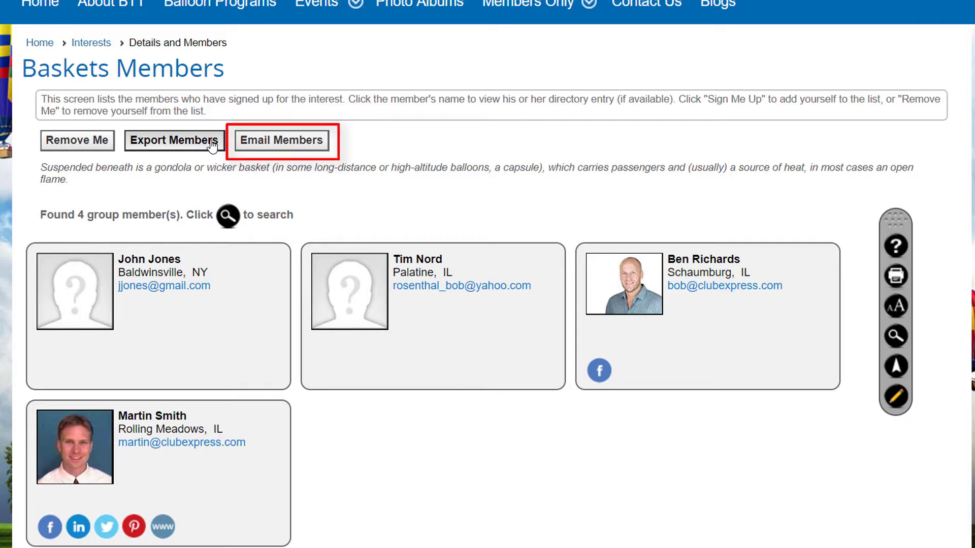
Step: Compose a 'Basket Expo' email to the Baskets members and insert the basket.jpg picture
{"action": "left_click", "coordinate": [282, 140]}
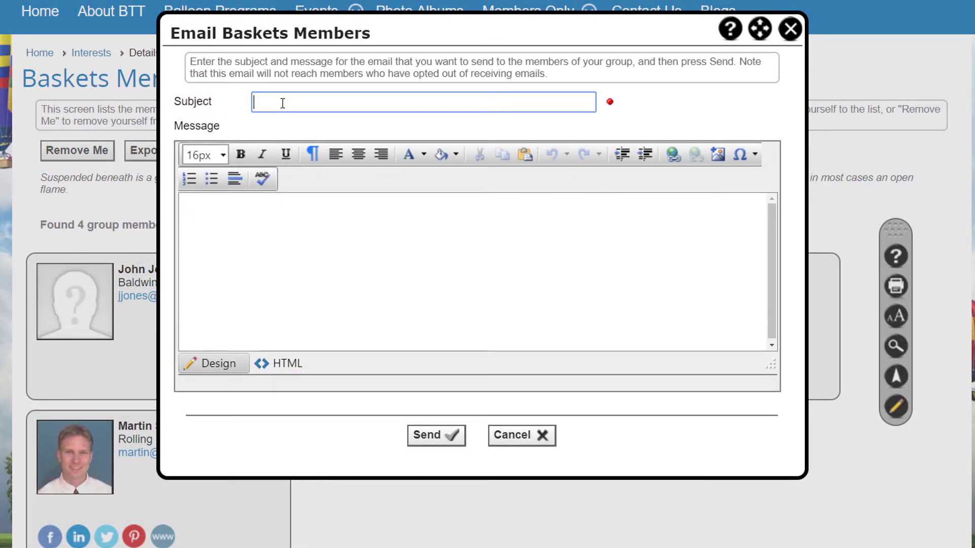
{"action": "type", "text": "Basket Ex"}
{"action": "key", "text": "Tab"}
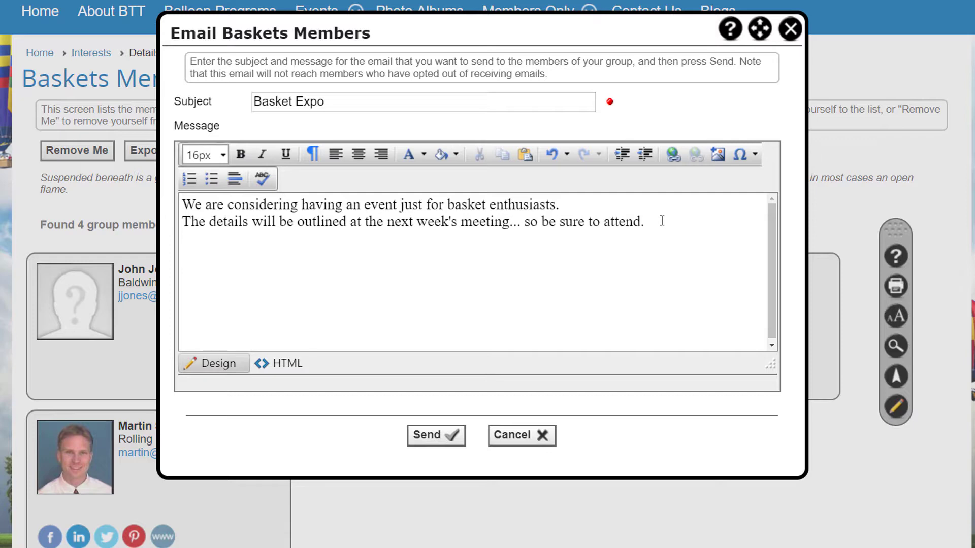
{"action": "left_click", "coordinate": [719, 152]}
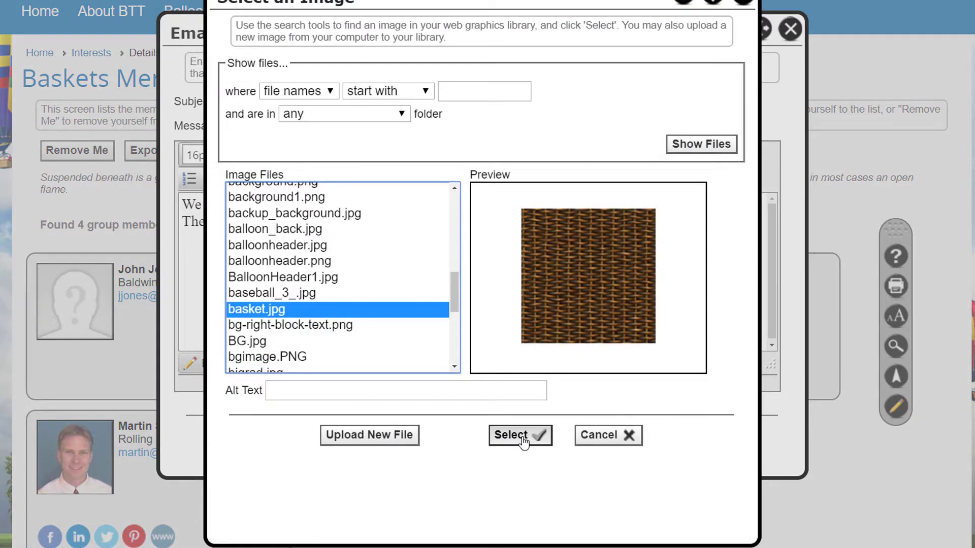
{"action": "left_click", "coordinate": [523, 439]}
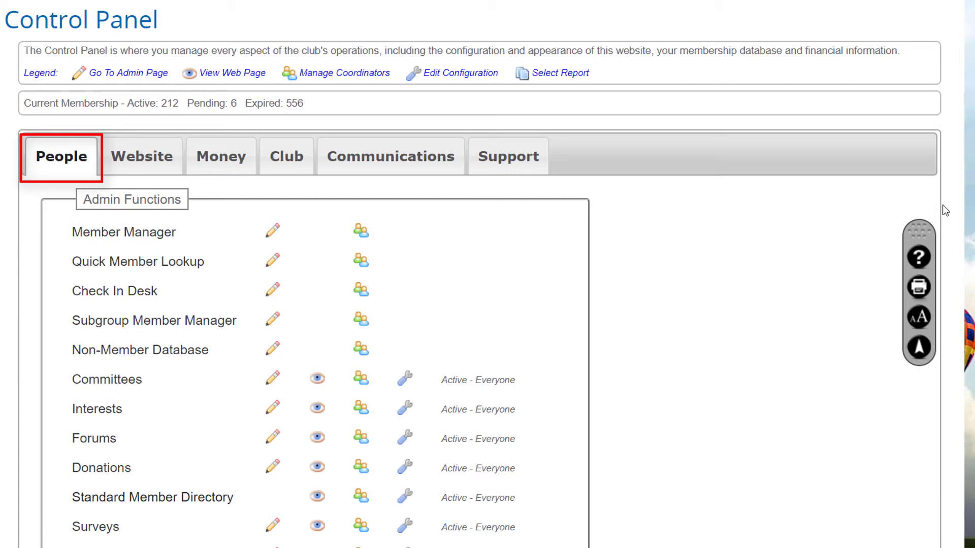
Step: In Membership Wizard Setup, turn on Member Interests for the new member signup wizard
{"action": "scroll", "coordinate": [946, 211], "scroll_direction": "down", "scroll_amount": 10}
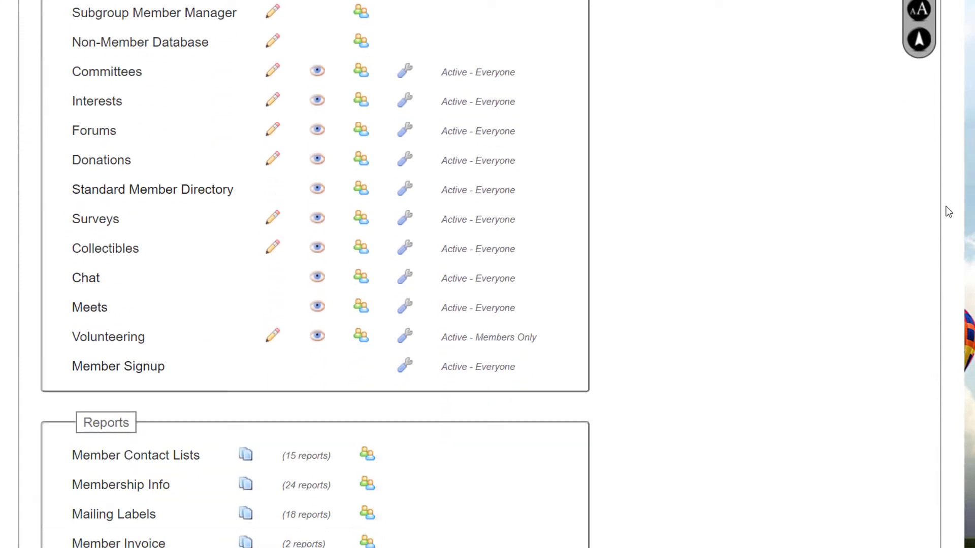
{"action": "scroll", "coordinate": [946, 206], "scroll_direction": "down", "scroll_amount": 3}
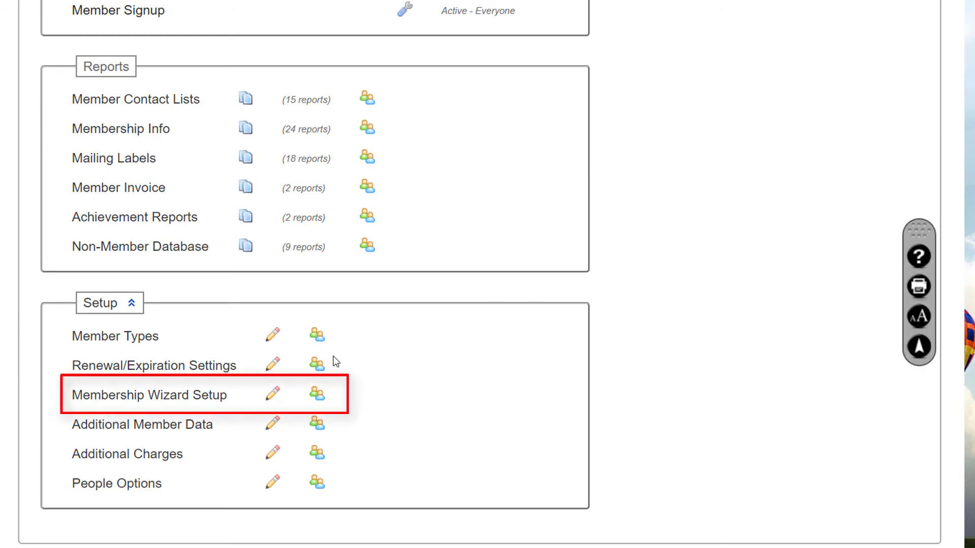
{"action": "left_click", "coordinate": [272, 400]}
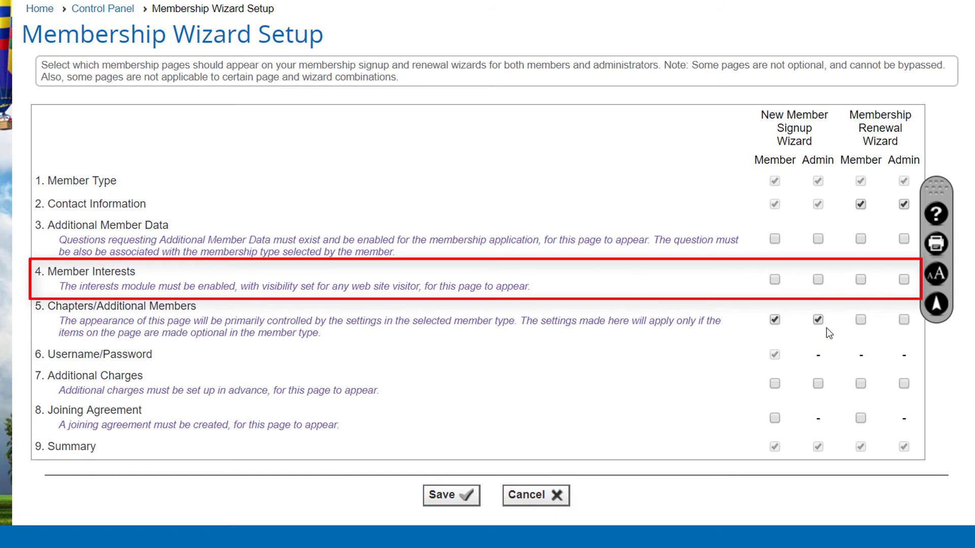
{"action": "left_click", "coordinate": [774, 281]}
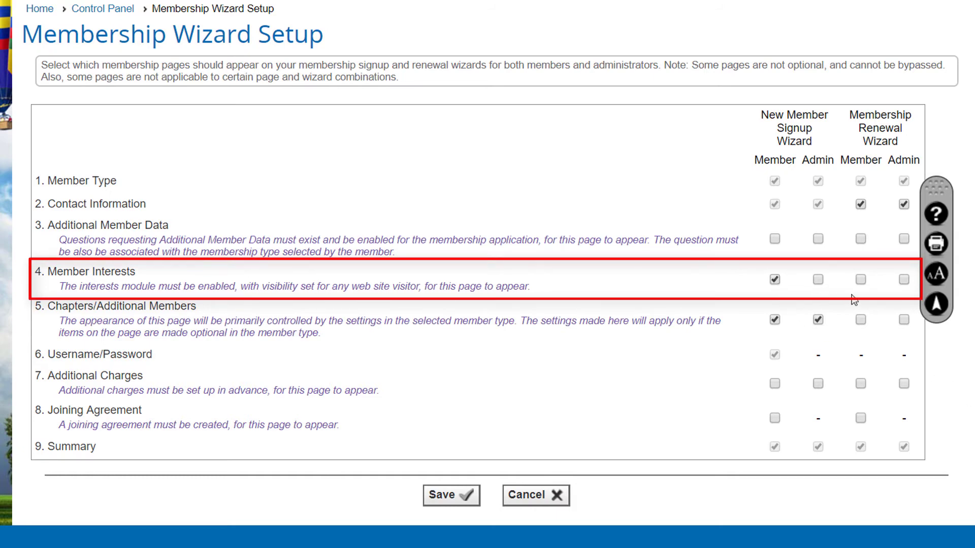